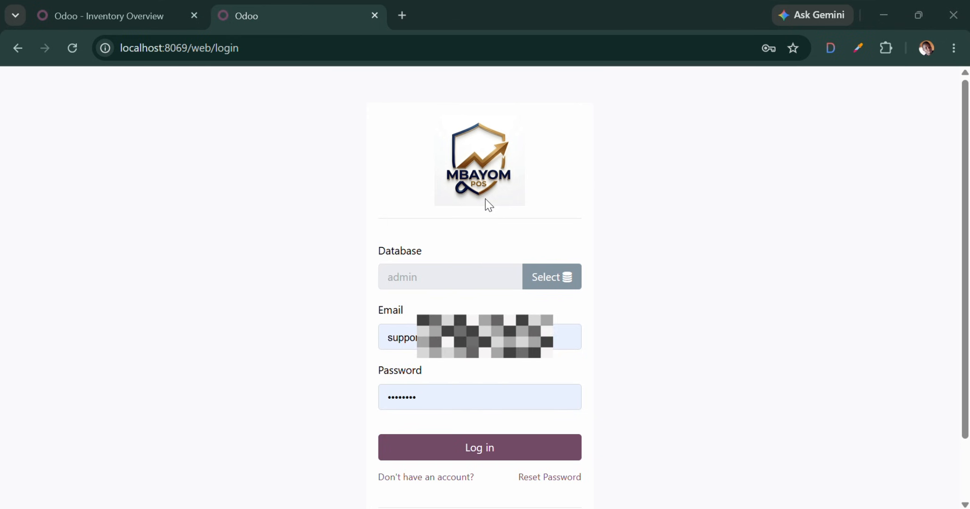
- Log in to the admin database with the prefilled credentials and open the Purchase app
click(497, 453)
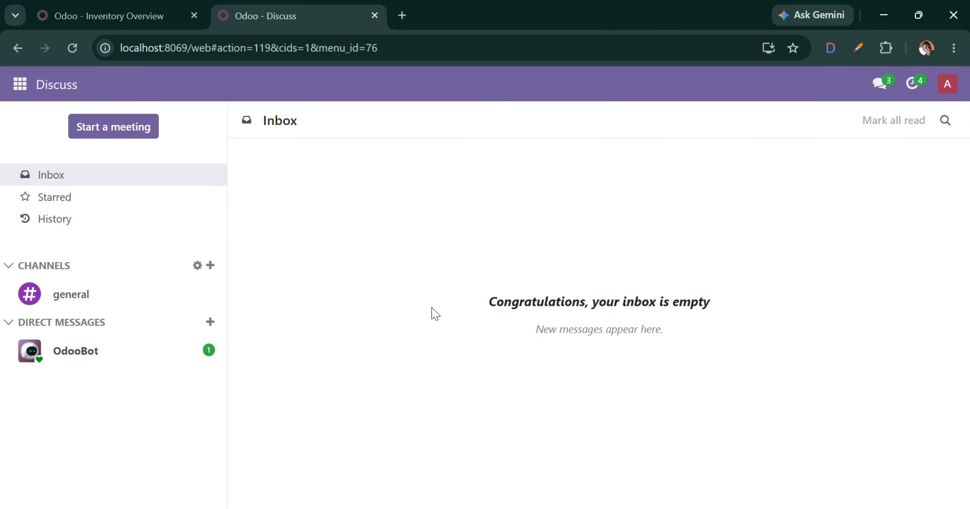
click(17, 86)
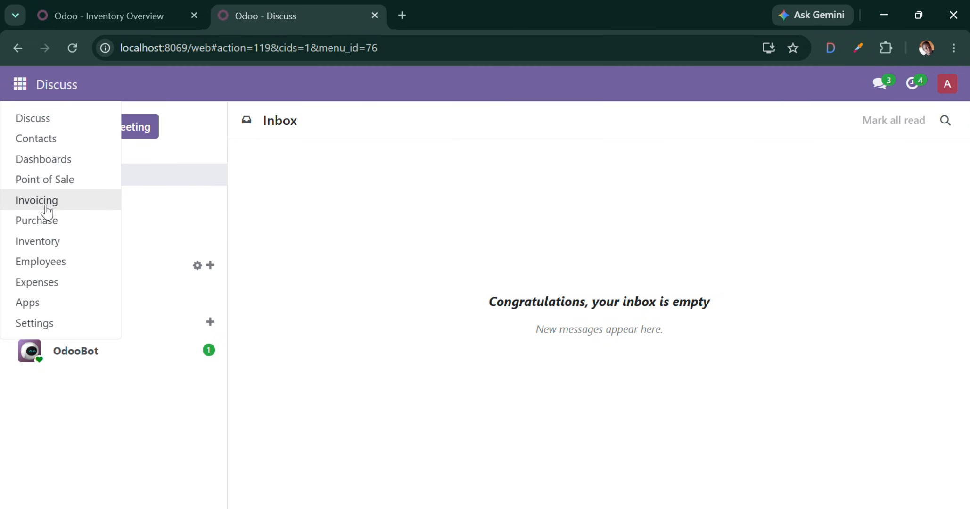
click(46, 220)
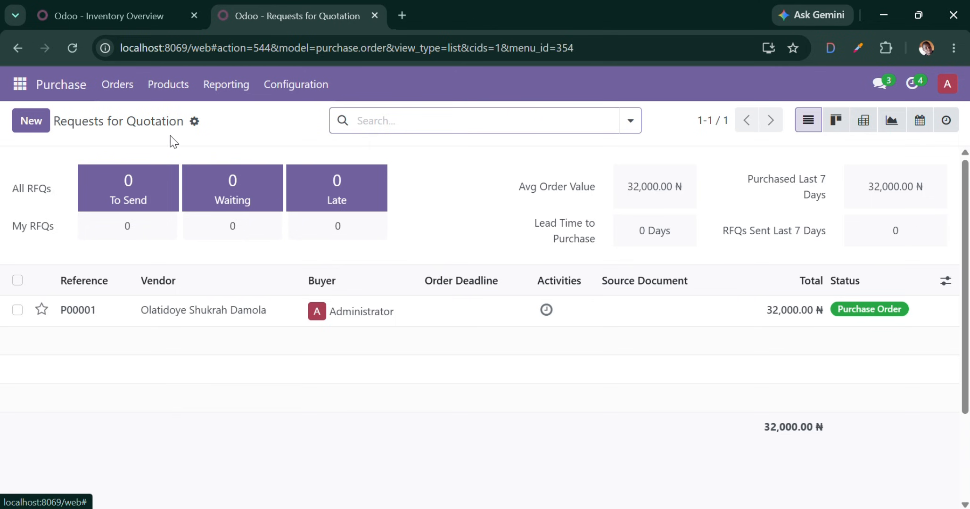
- Create a new request for quotation for vendor beer shop ltd and fill in the vendor reference number
click(34, 113)
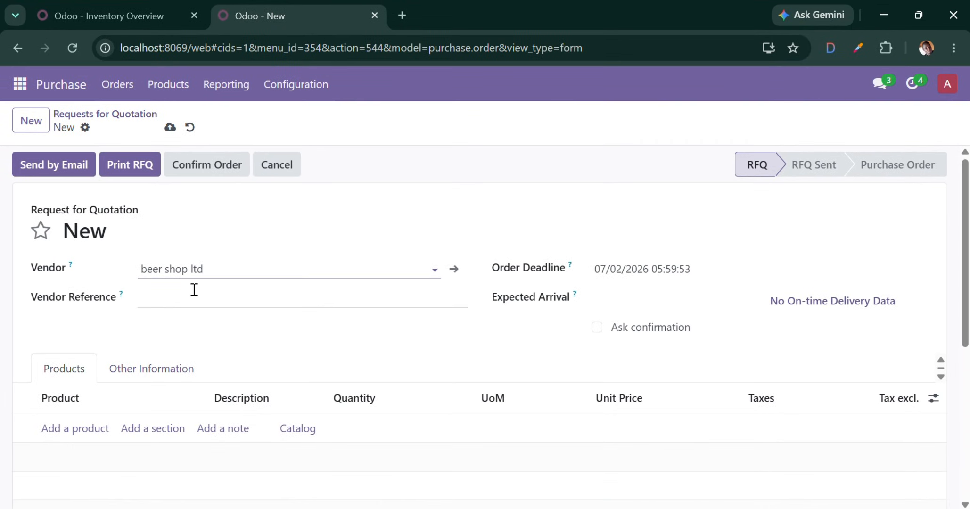
click(195, 290)
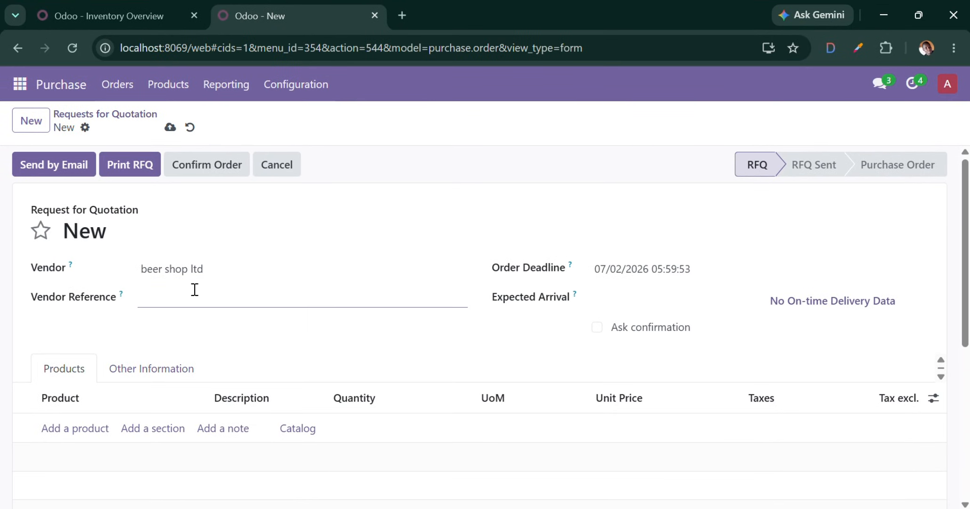
text(45321)
- Add Armstel Malt as the first product line of the request, with a quantity of 48
drag(966, 218, 966, 251)
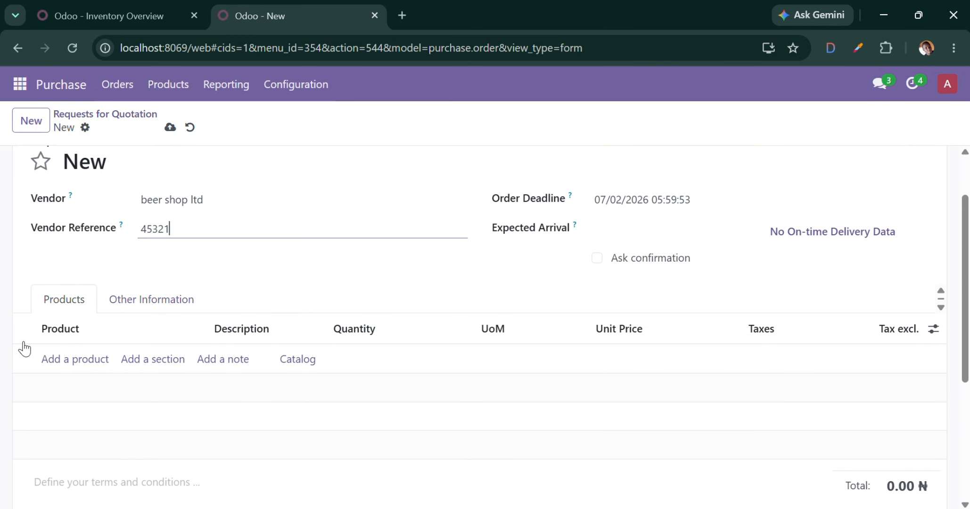
click(76, 361)
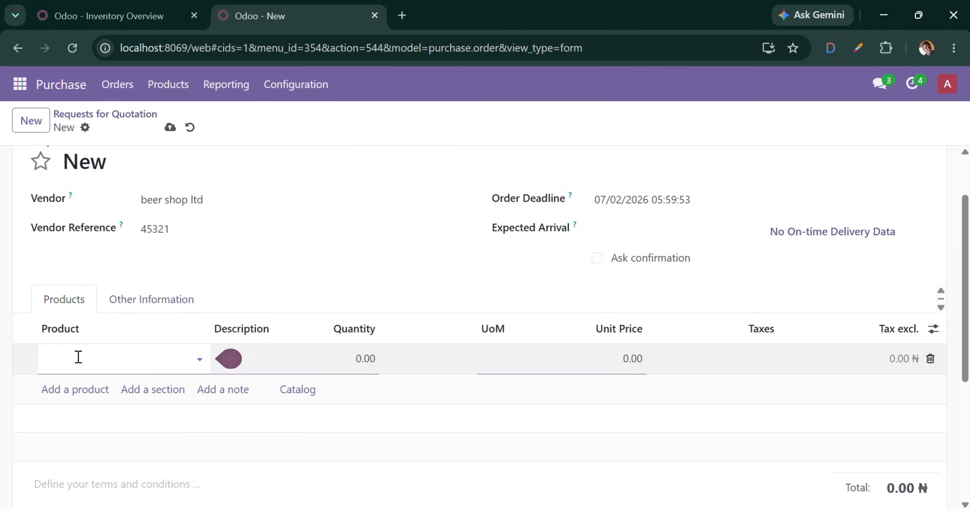
click(78, 356)
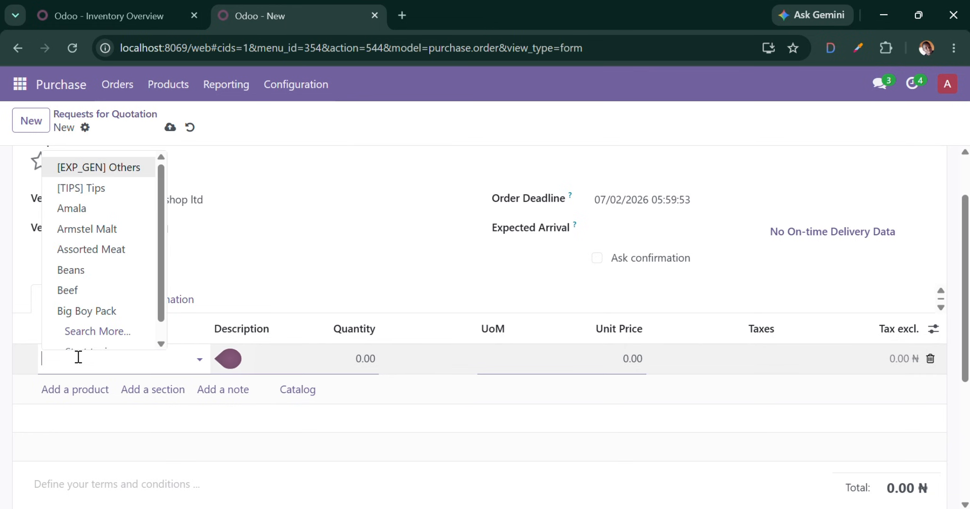
click(115, 230)
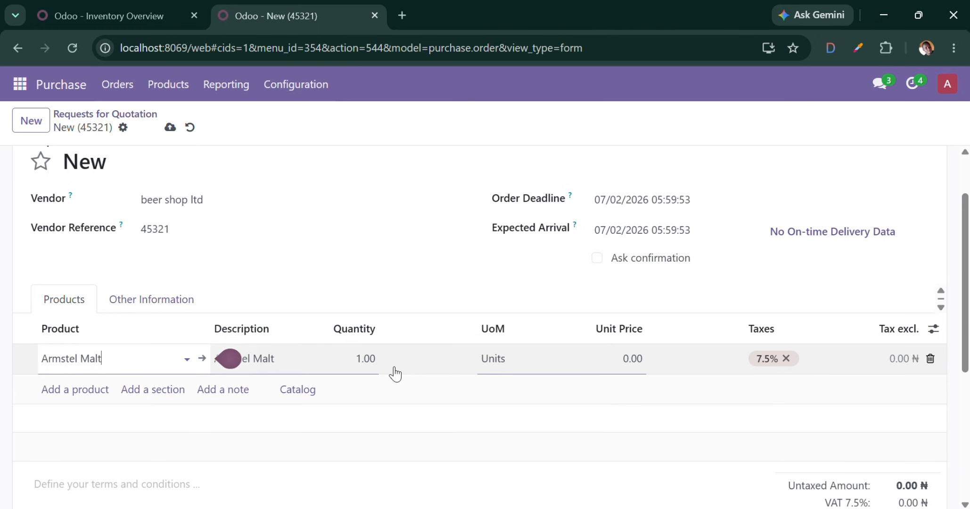
click(361, 358)
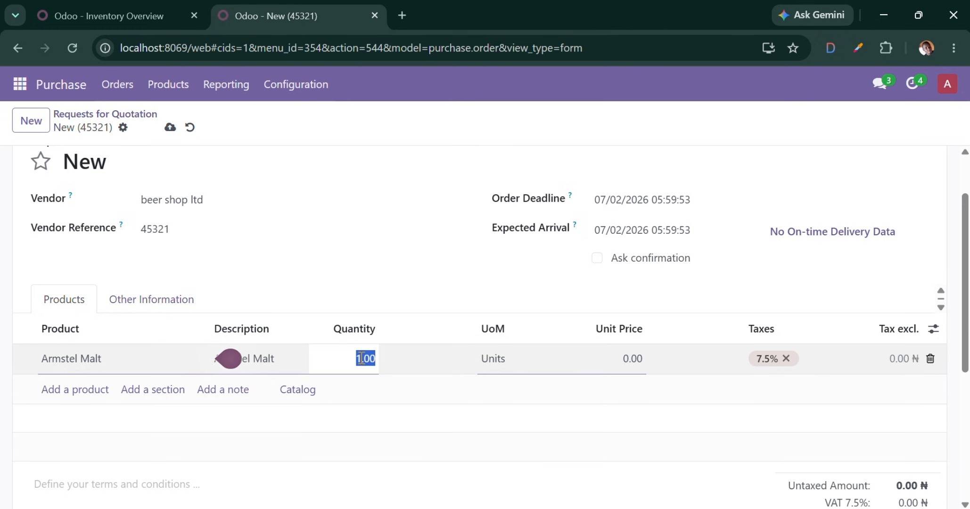
text(48)
- Set the Armstel Malt line's unit price to 500 and remove its 7.5% tax
click(628, 359)
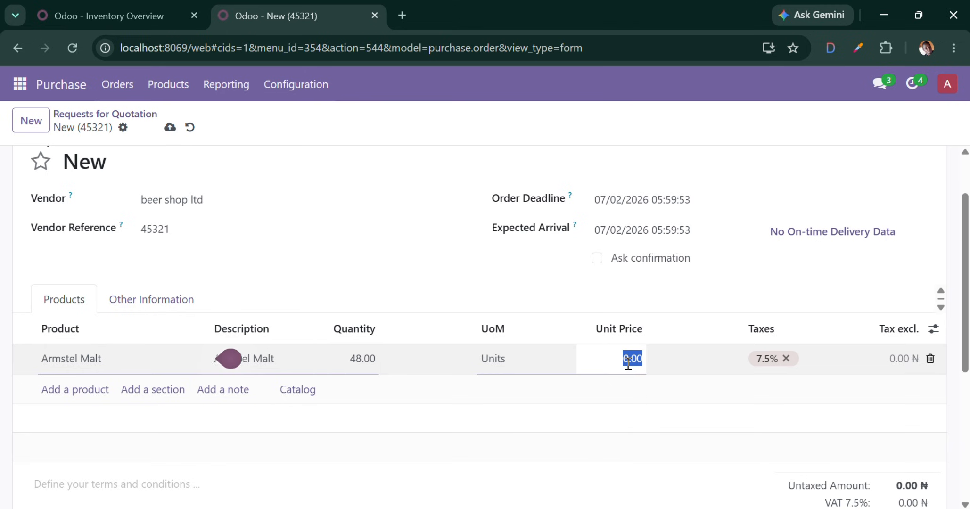
text(5)
click(788, 361)
click(786, 359)
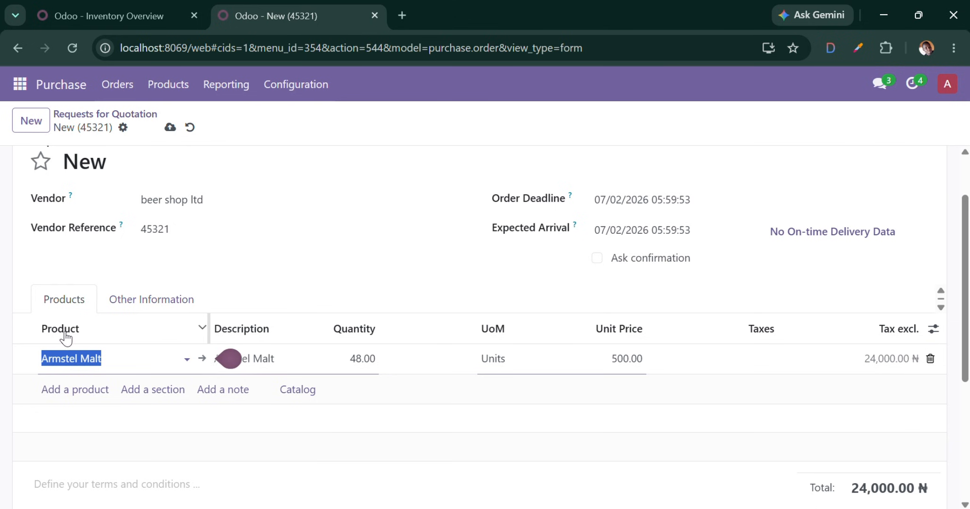
- Add Hero as a second product line with a quantity of 24
click(70, 389)
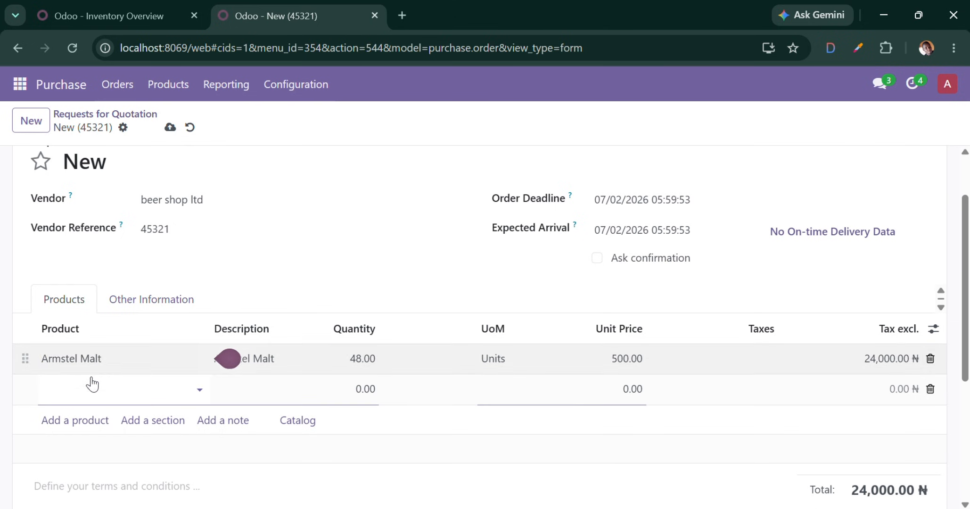
text(h)
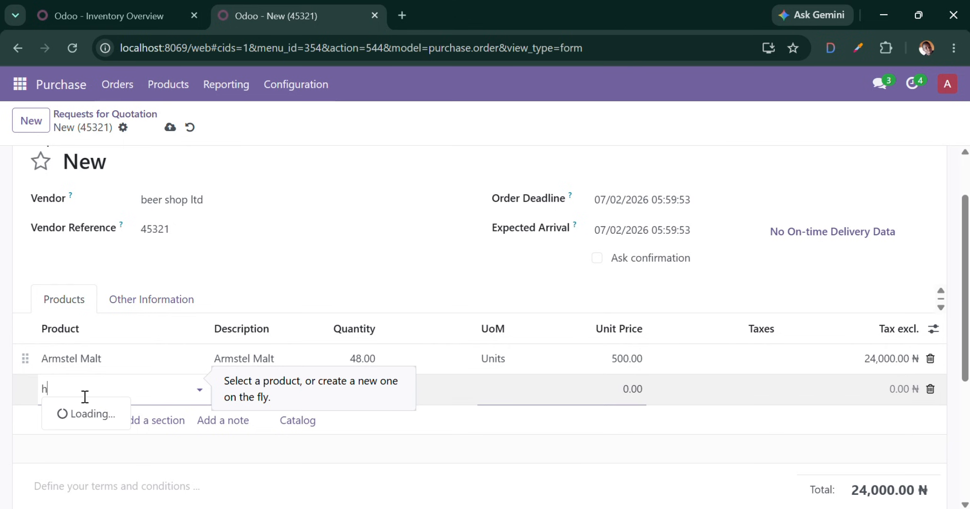
text(ero)
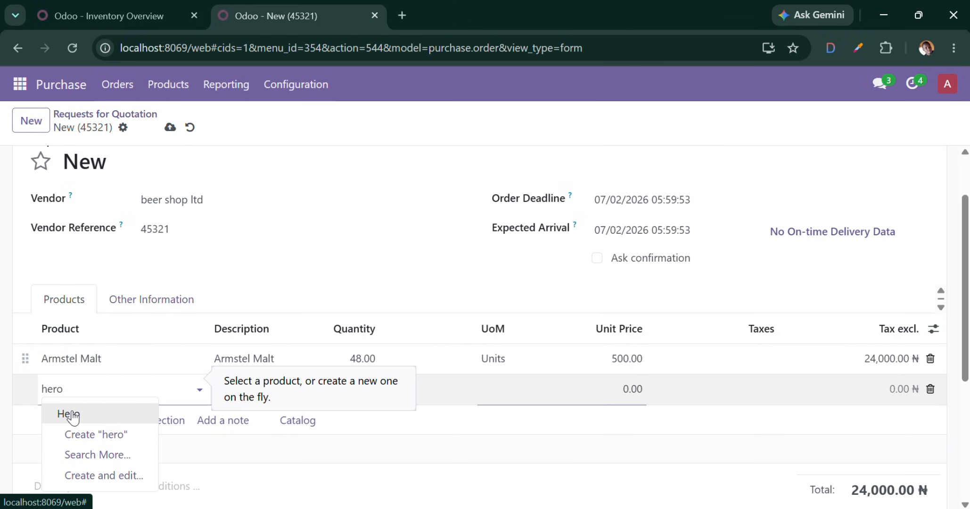
click(71, 415)
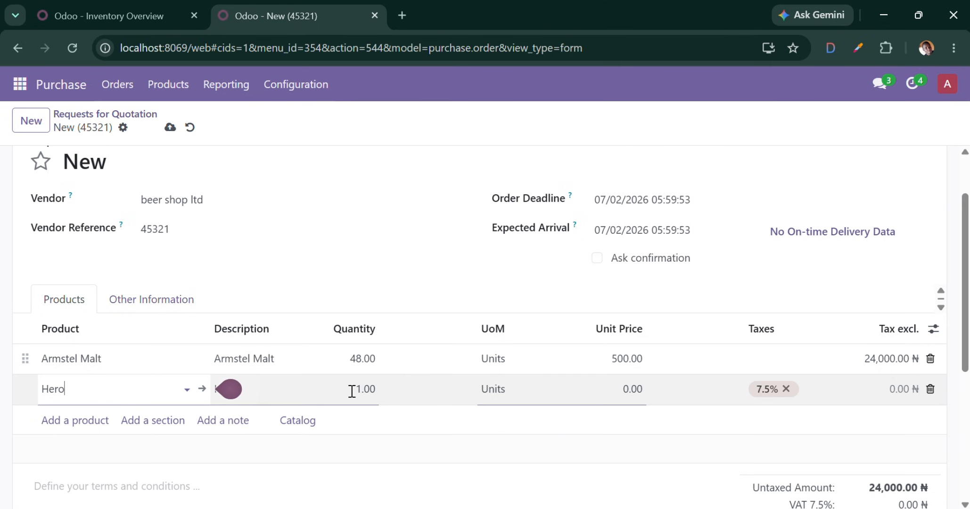
click(363, 389)
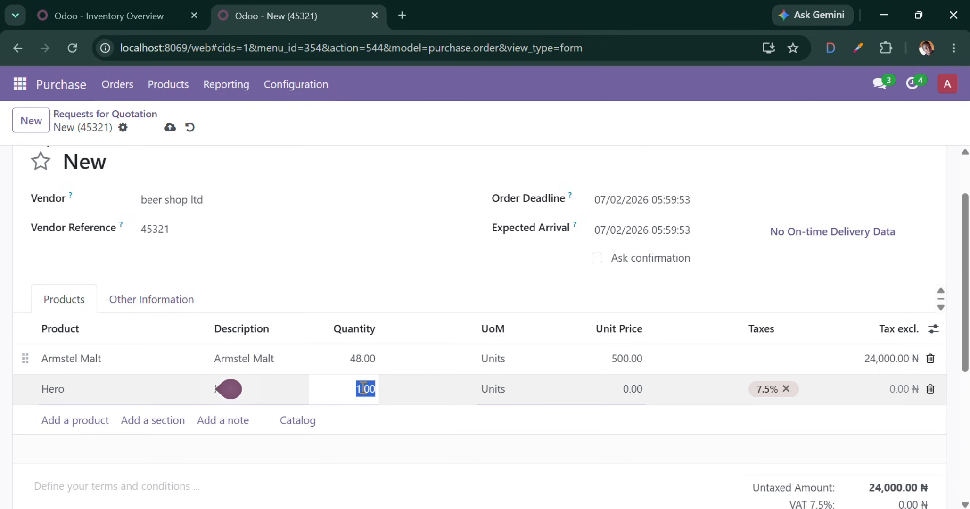
text(24)
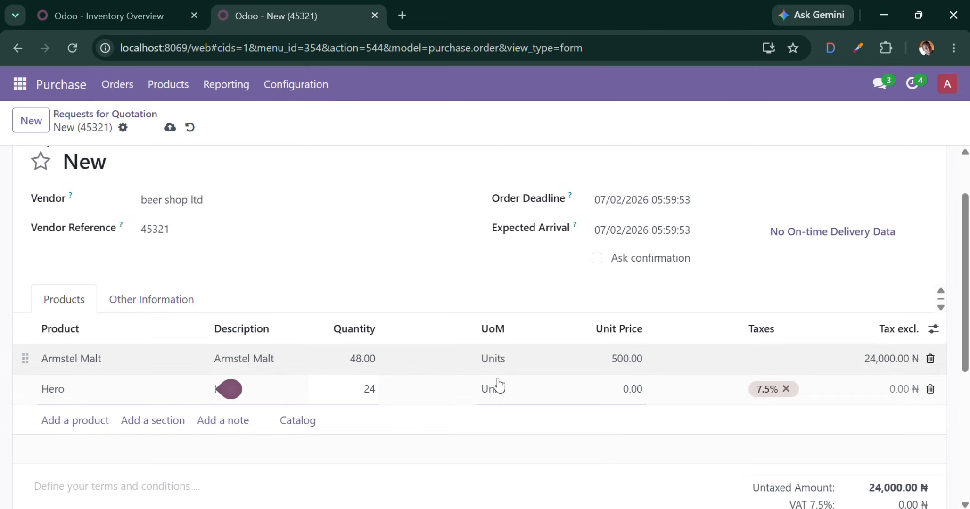
- Set the Hero line's unit price to 700 and remove its 7.5% tax
click(632, 389)
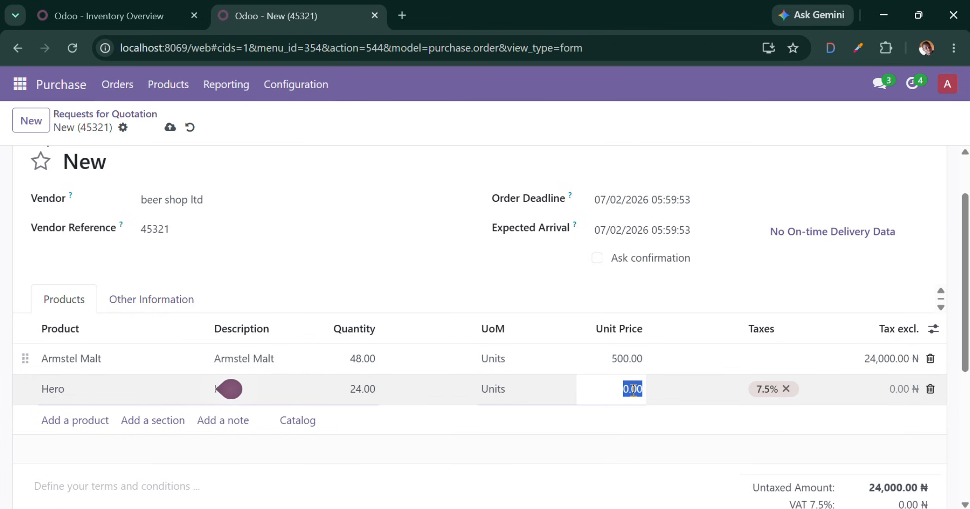
text(700)
click(788, 390)
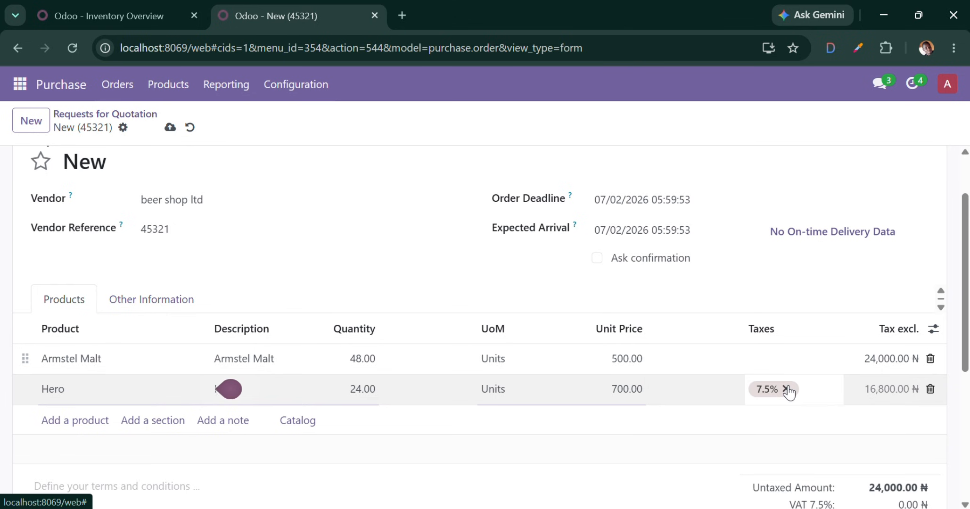
click(786, 389)
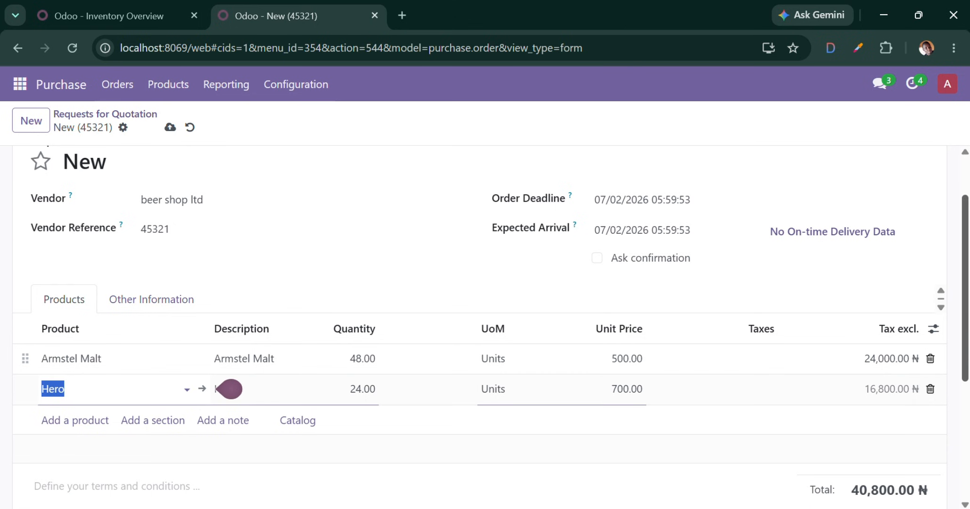
- Review the total of the request for quotation and confirm it as a purchase order
scroll(966, 306, down, 3)
scroll(965, 307, up, 3)
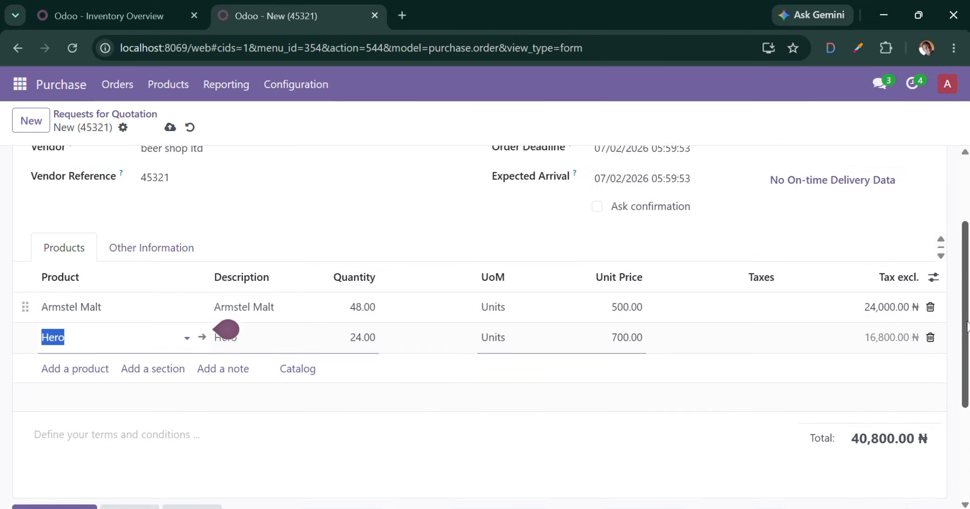
drag(963, 309, 967, 325)
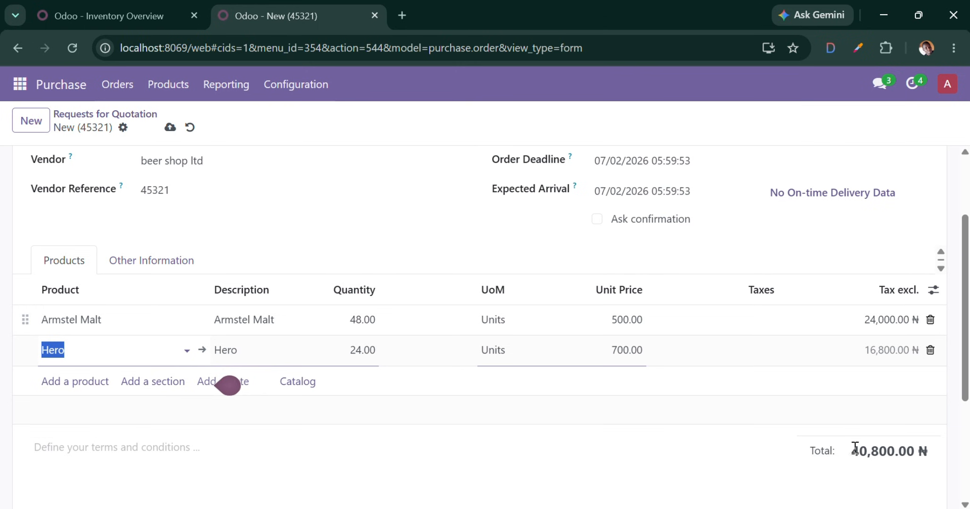
drag(854, 449, 868, 450)
drag(868, 450, 909, 465)
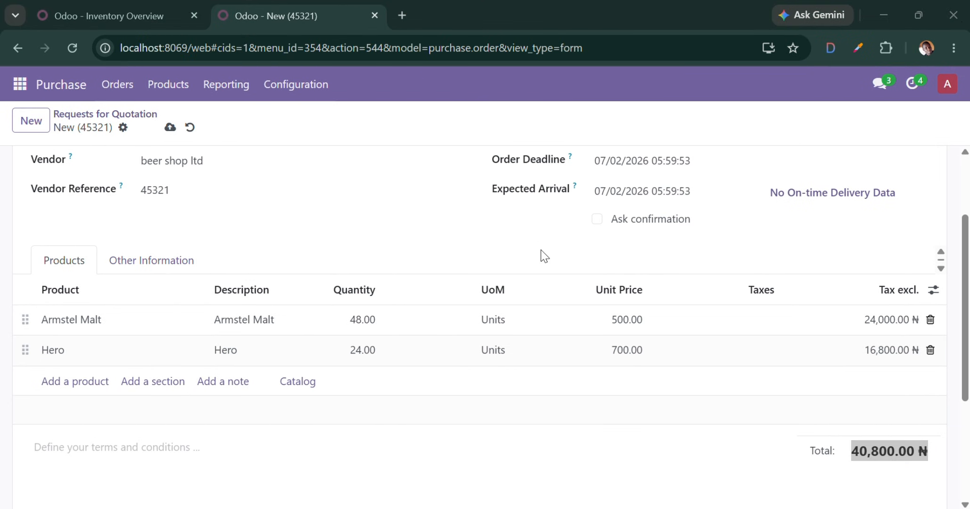
drag(966, 268, 965, 164)
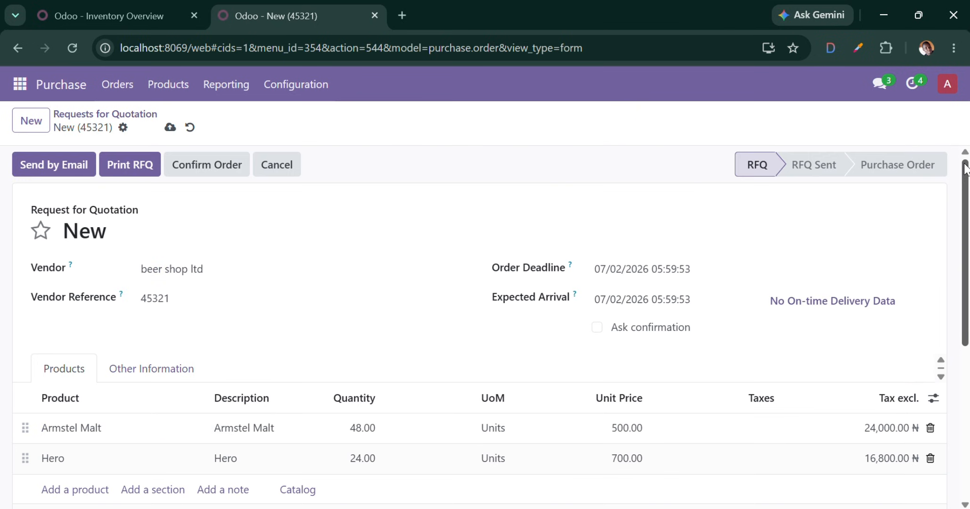
click(206, 167)
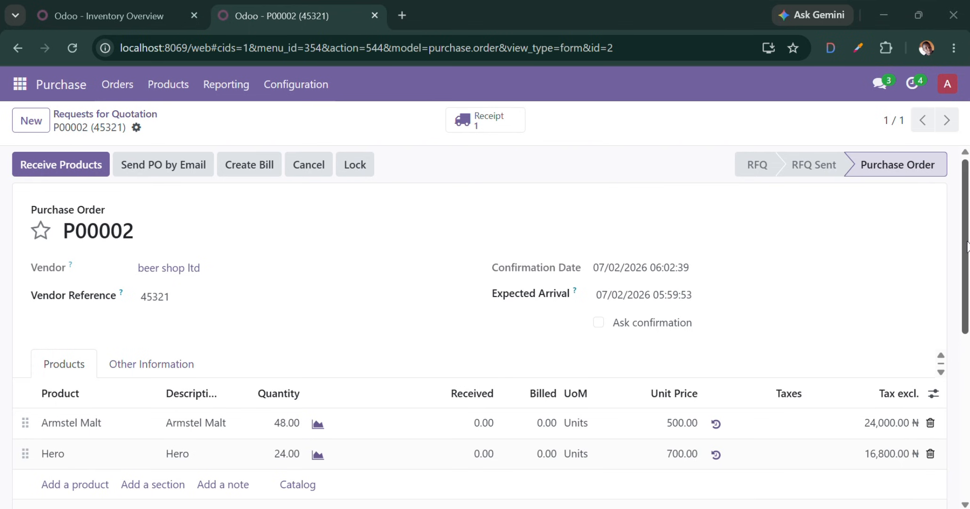
- Check the confirmed order's total and look at the receipts to process in the Inventory Overview
drag(966, 245, 912, 280)
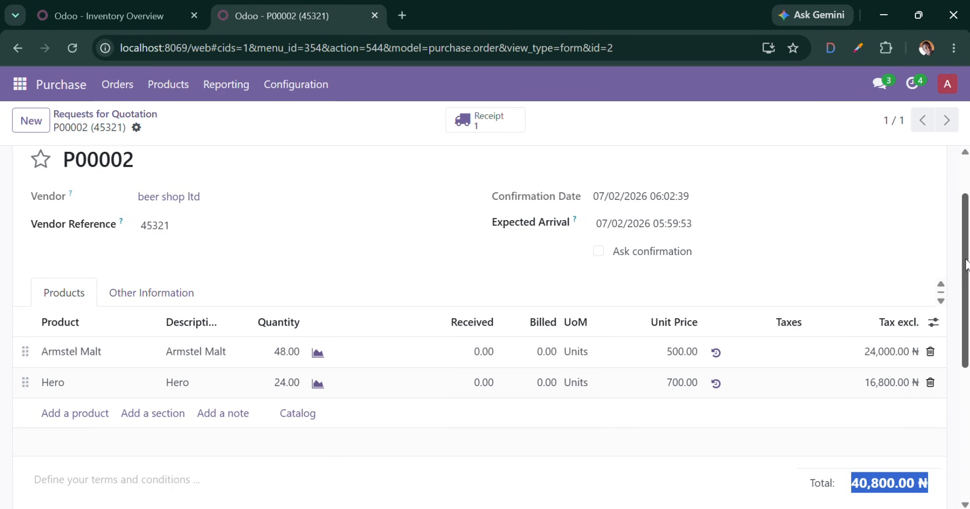
drag(966, 259, 964, 165)
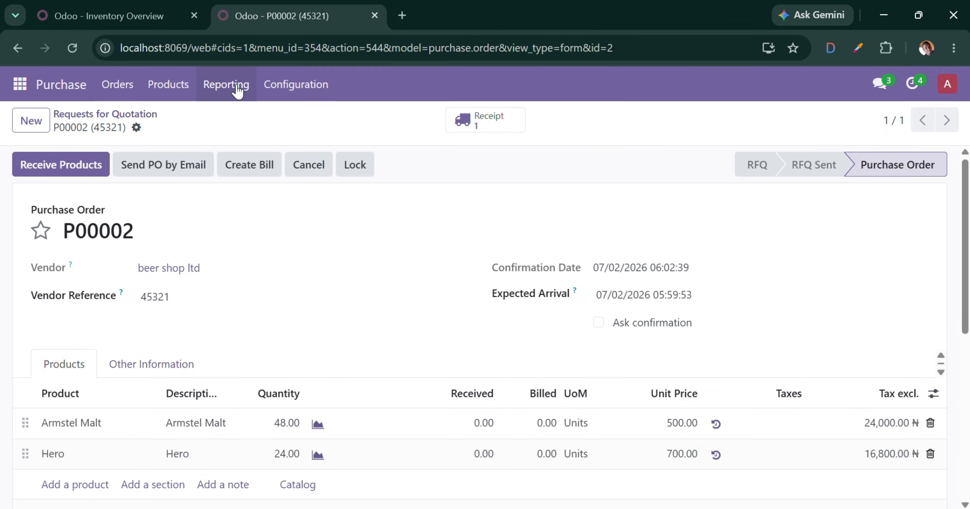
click(134, 22)
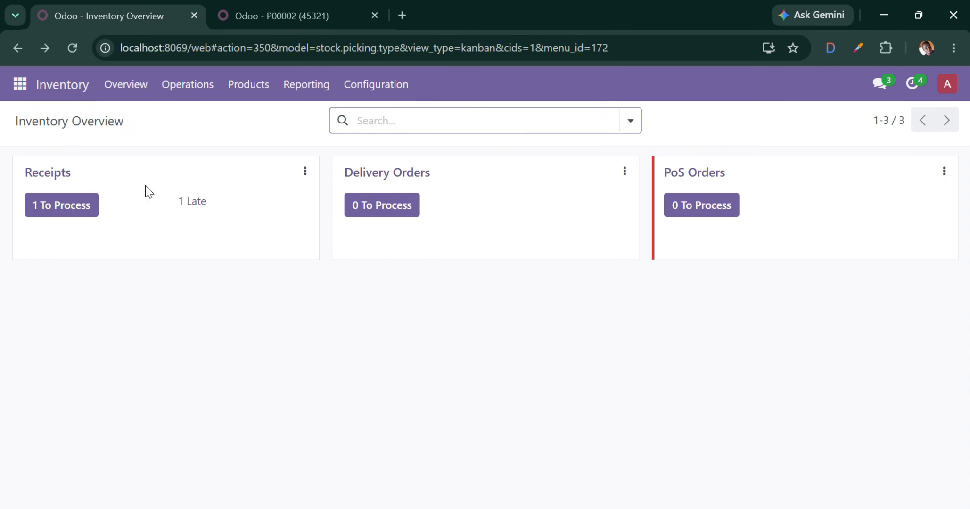
click(248, 14)
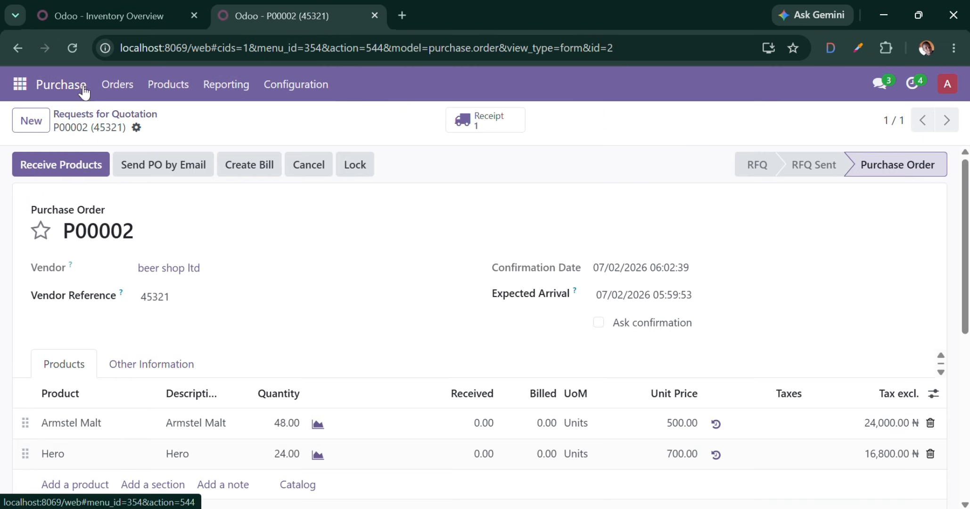
- Receive the products of the beer shop ltd purchase order and validate the warehouse receipt
click(64, 164)
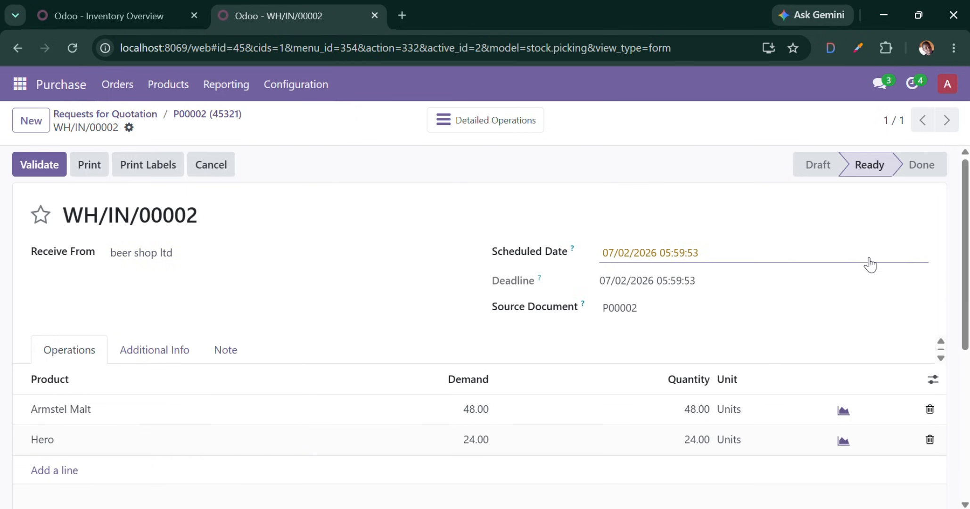
scroll(966, 240, down, 2)
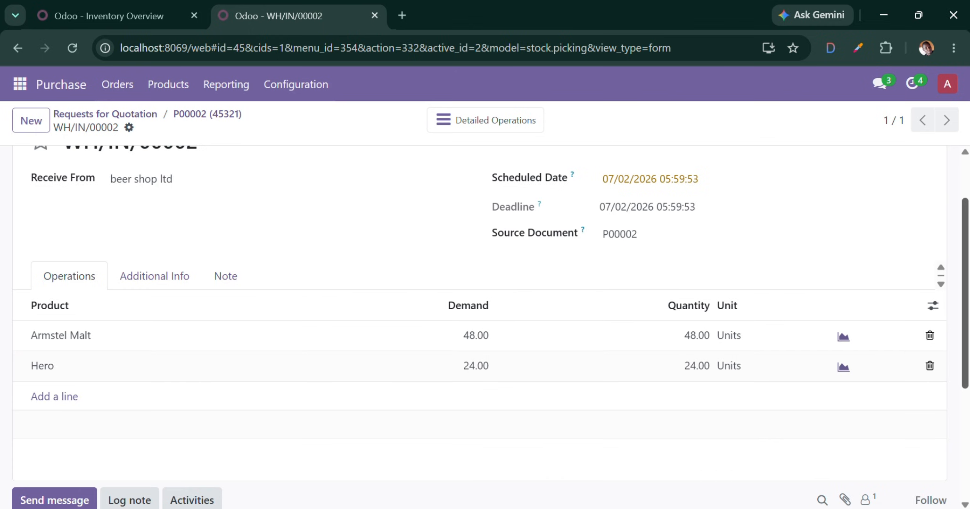
drag(968, 329, 890, 193)
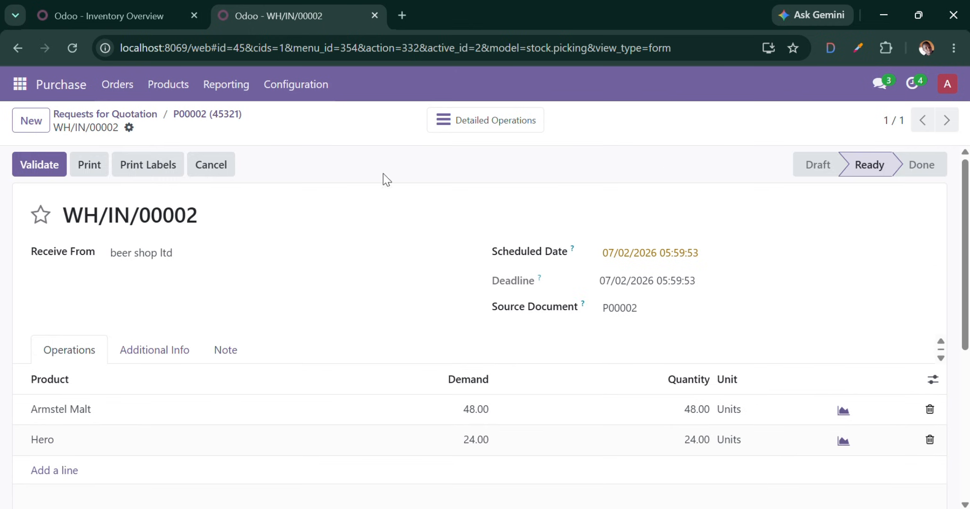
click(40, 166)
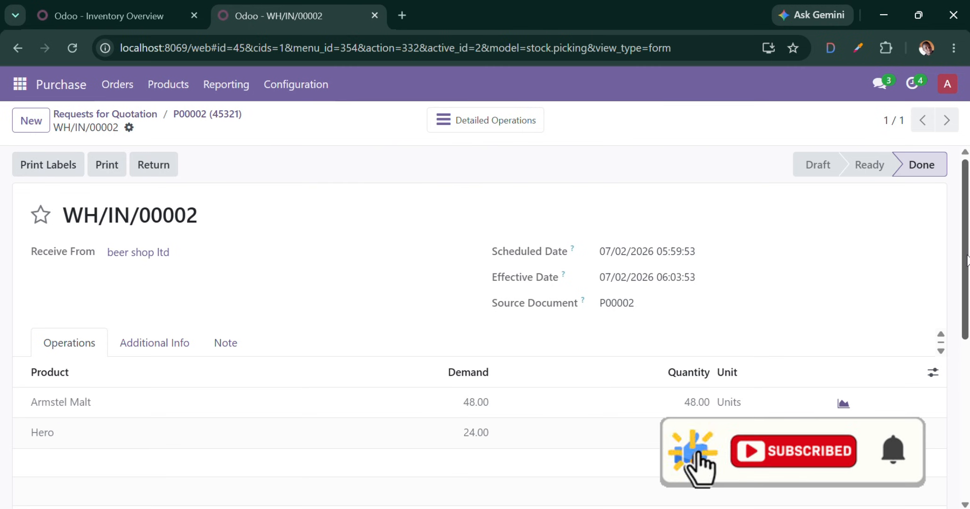
mouse_move(967, 261)
mouse_down()
mouse_move(966, 307)
mouse_move(964, 264)
mouse_up()
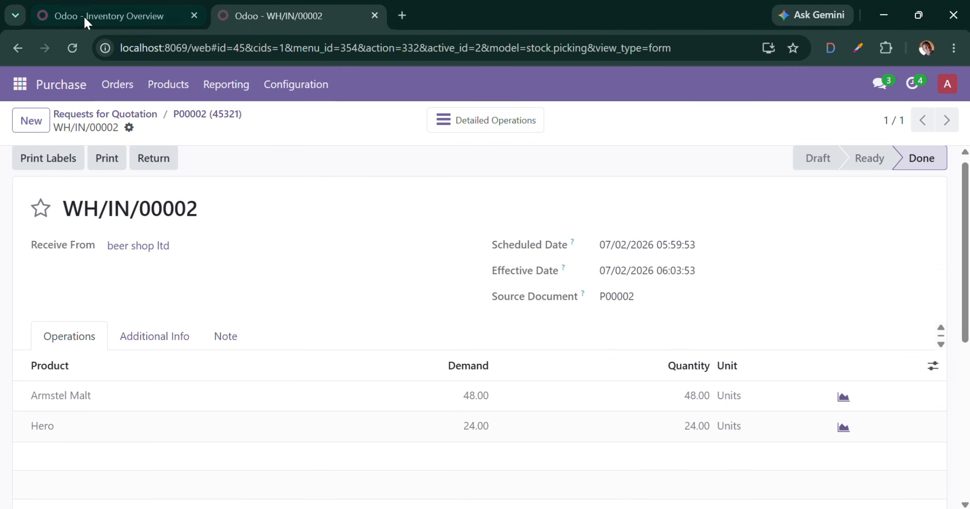
- Open the beer shop ltd order from the list of purchase orders and create its vendor bill
mouse_move(106, 5)
click(118, 91)
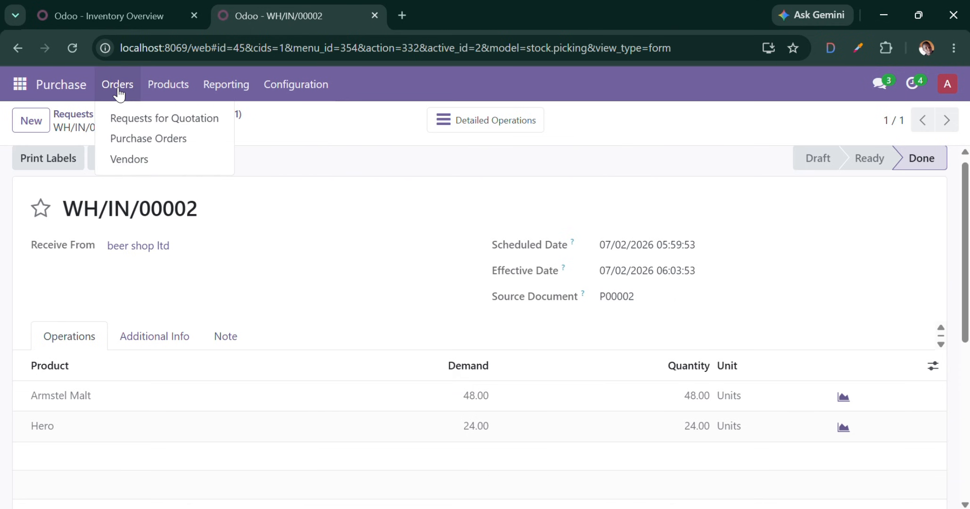
click(163, 140)
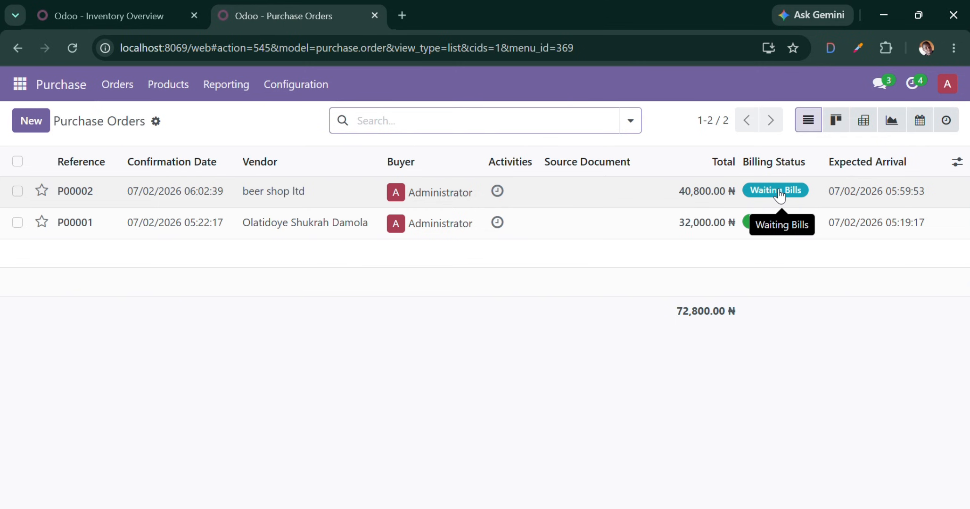
click(320, 192)
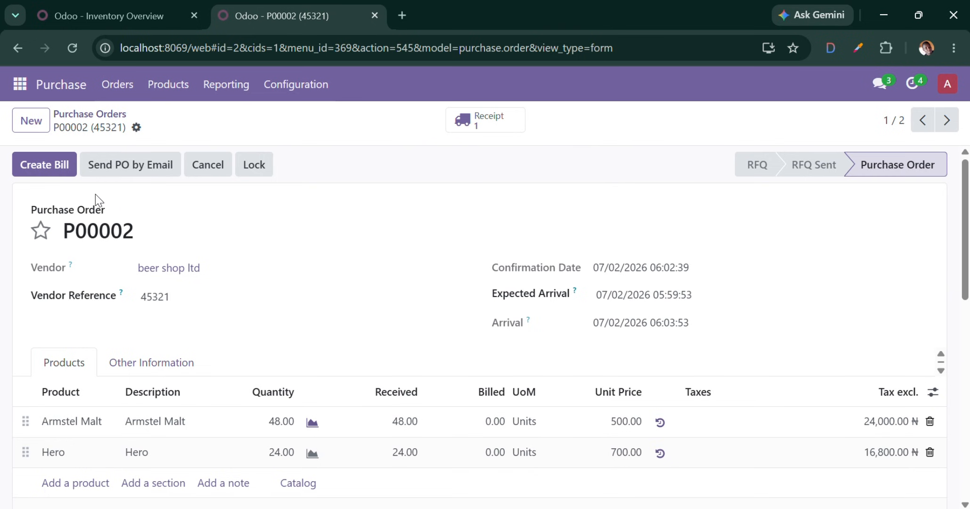
click(45, 165)
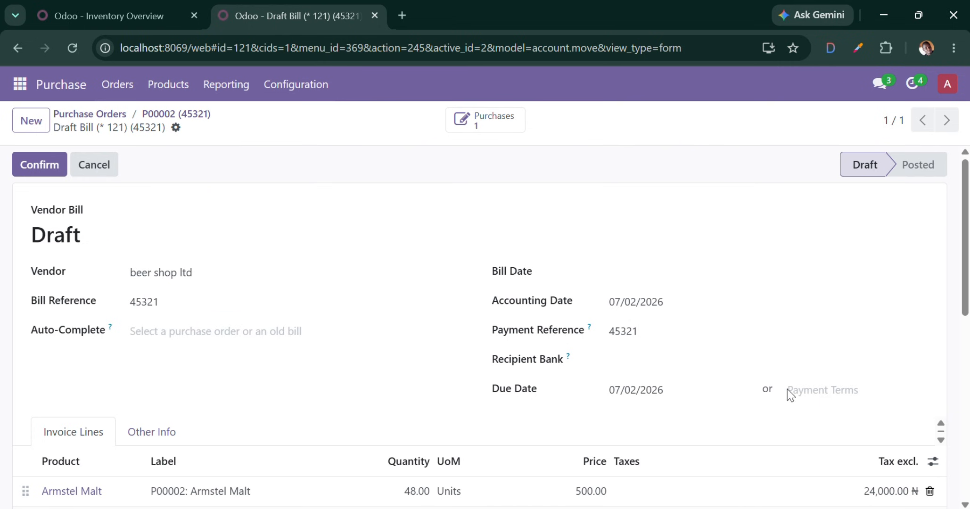
- Set the draft vendor bill's bill date to 07/02/2026 and confirm the bill
drag(968, 287, 944, 294)
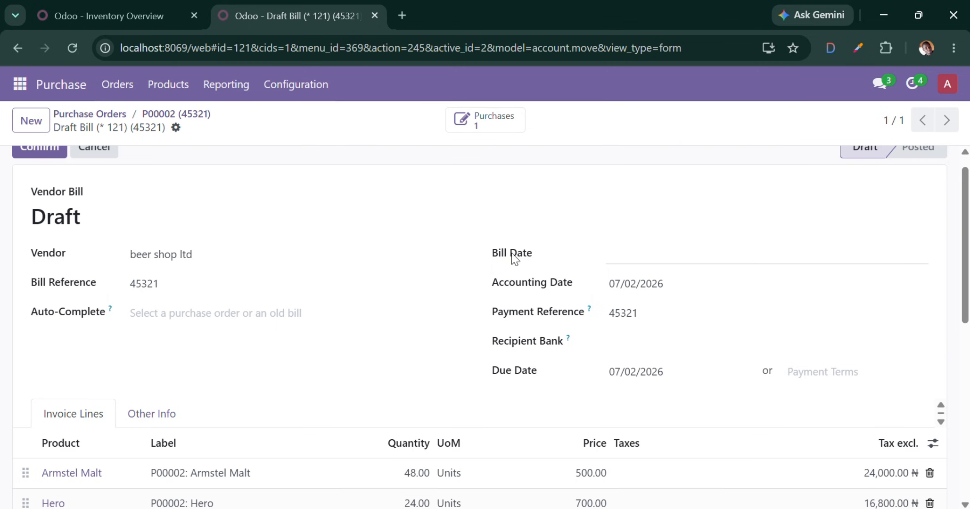
click(673, 256)
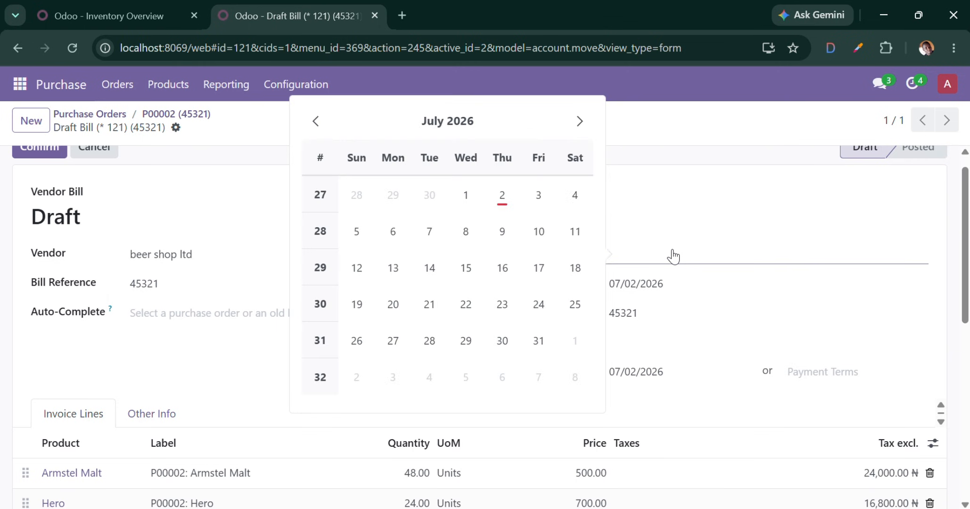
click(502, 196)
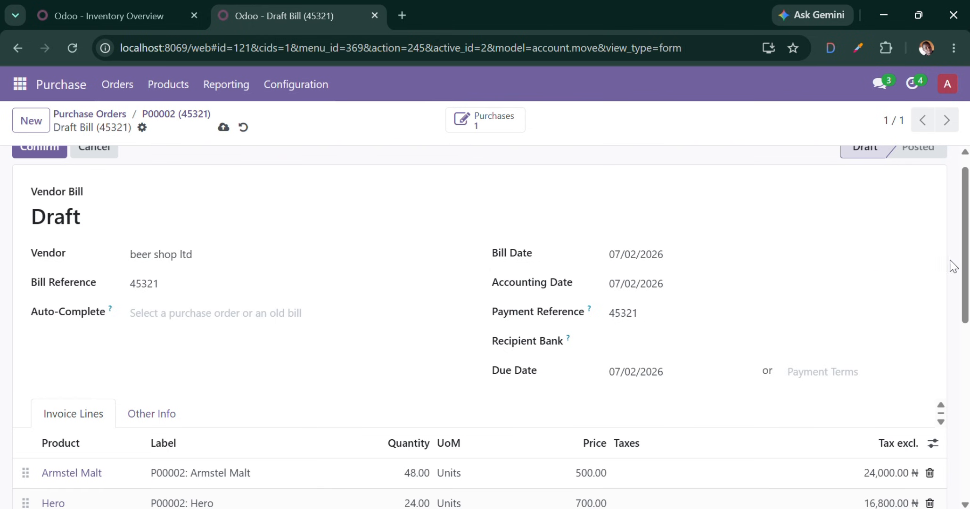
scroll(946, 190, up, 1)
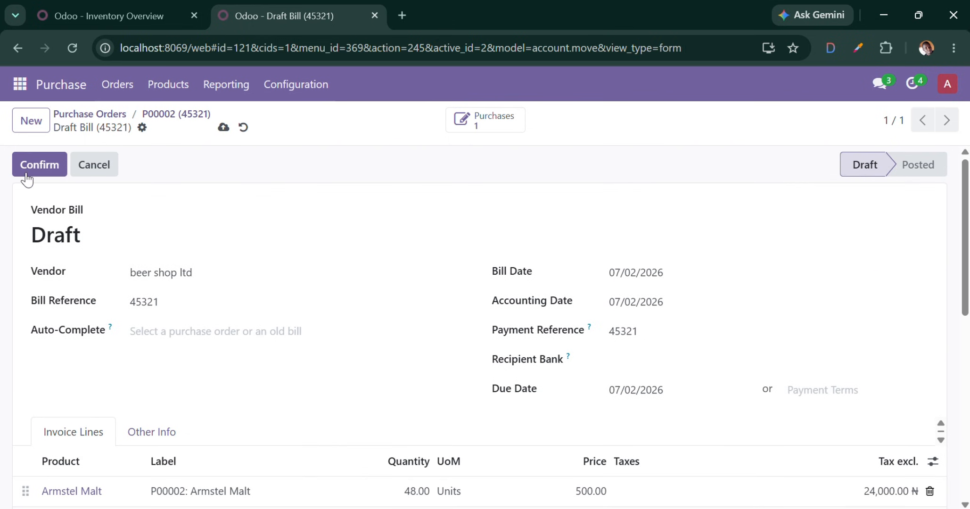
click(44, 164)
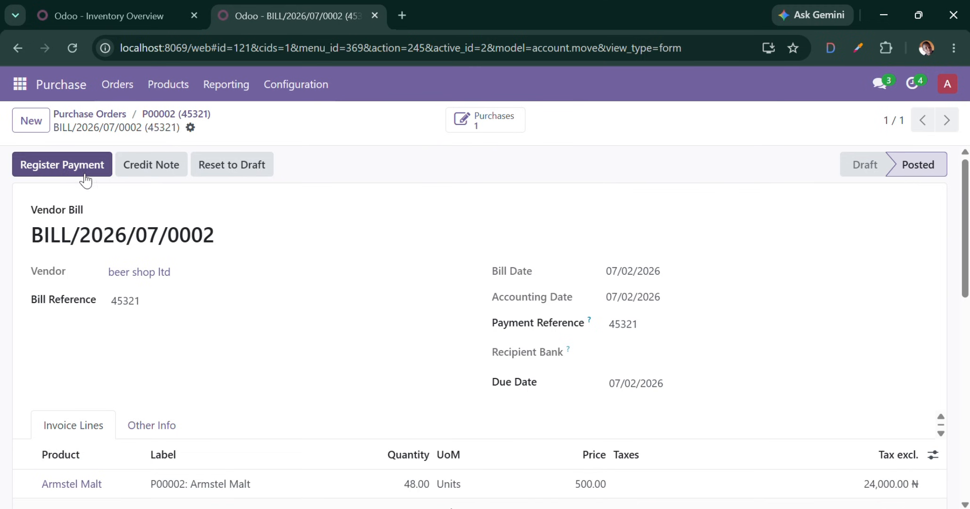
- Register the payment of the vendor bill through the Bank journal for the full amount of 40,800.00 ₦
click(74, 163)
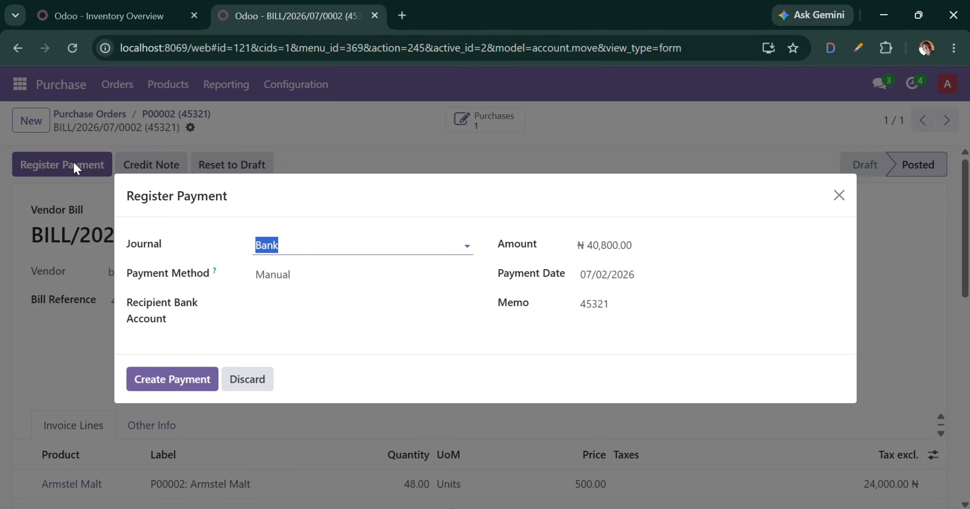
click(298, 247)
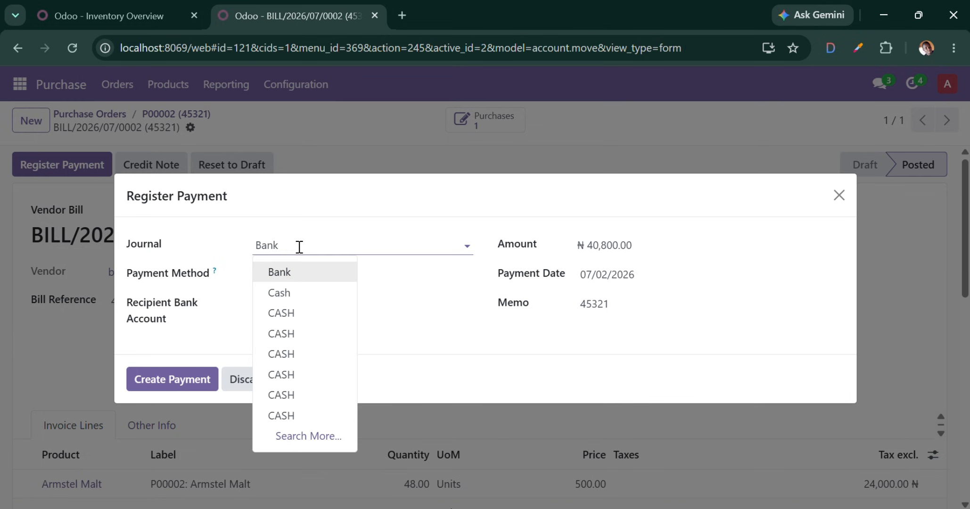
click(286, 272)
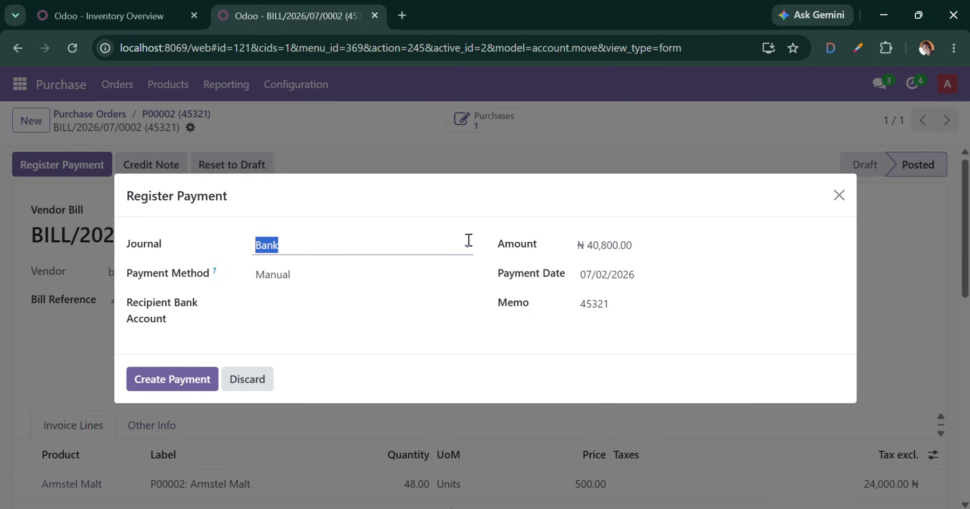
click(655, 243)
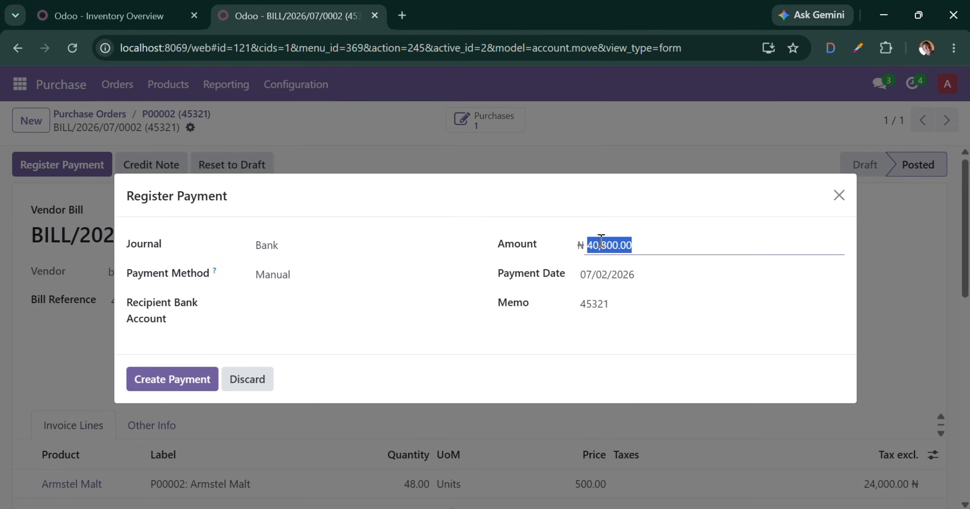
click(655, 242)
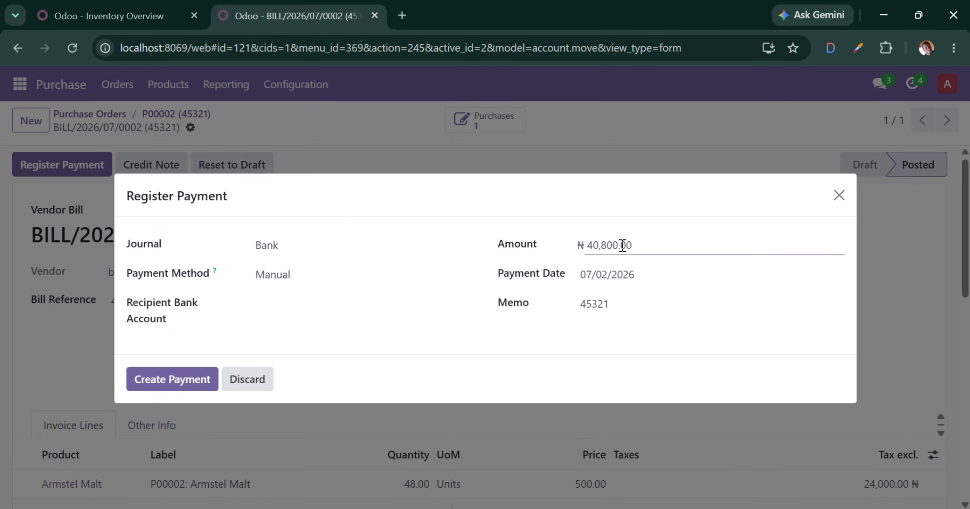
click(181, 377)
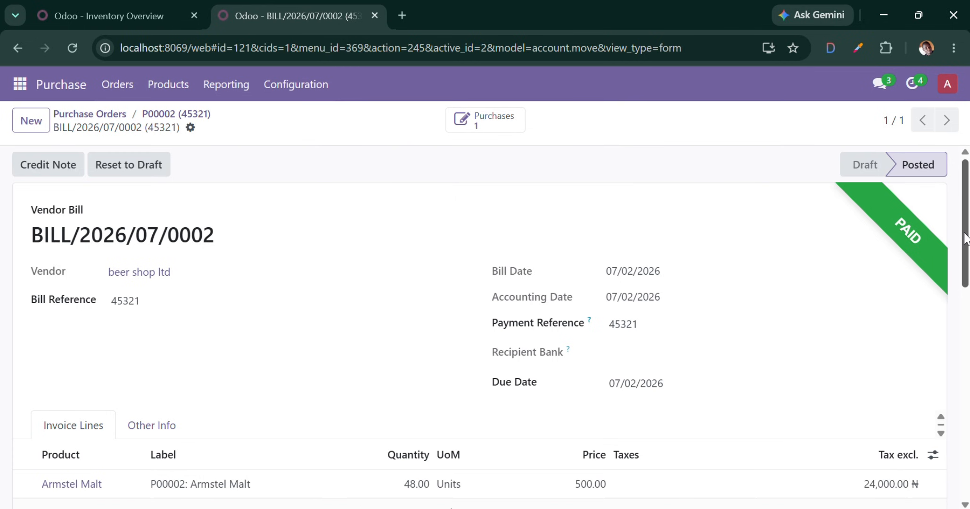
- Review the paid vendor bill's invoice lines, total and amount due
scroll(965, 238, down, 5)
scroll(966, 233, up, 5)
scroll(967, 231, down, 3)
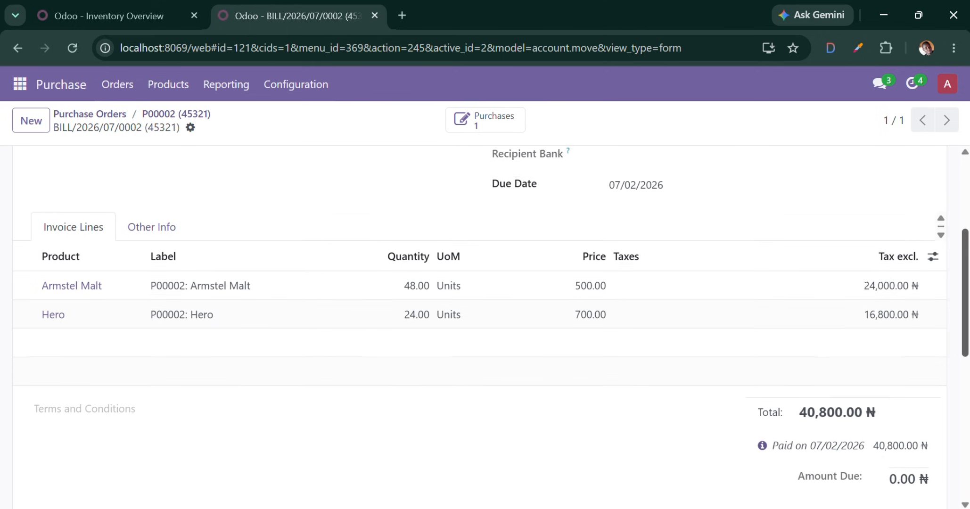
scroll(952, 237, up, 3)
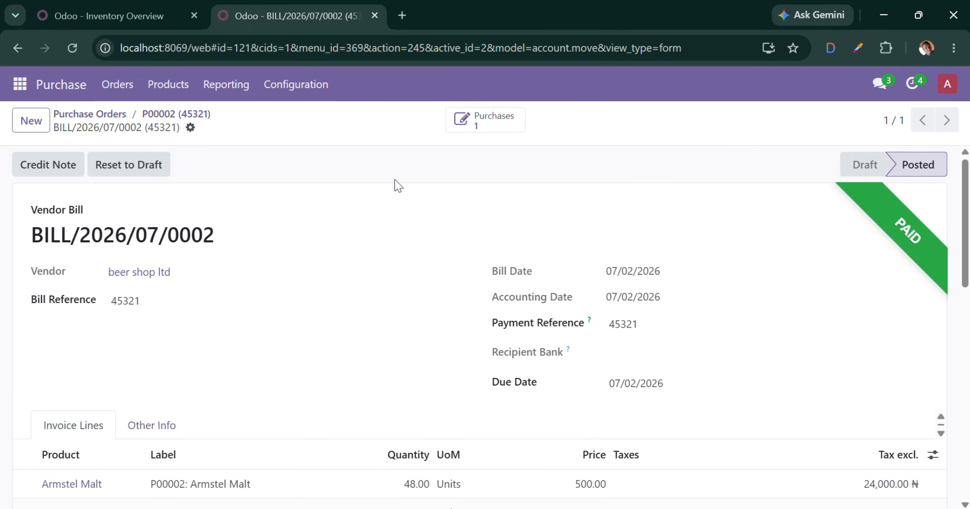
- Check the billing status in the purchase orders list and the received and billed quantities of the beer shop ltd order
click(116, 87)
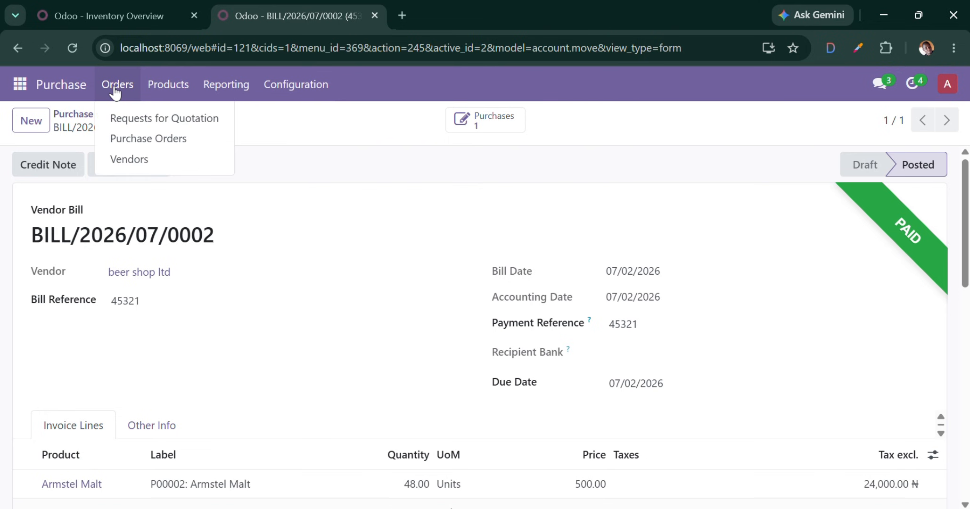
click(136, 134)
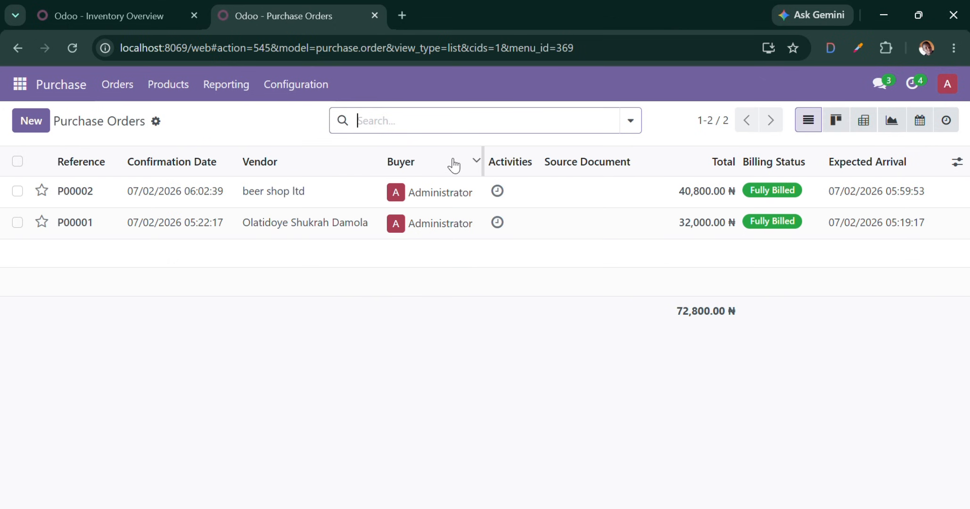
click(349, 189)
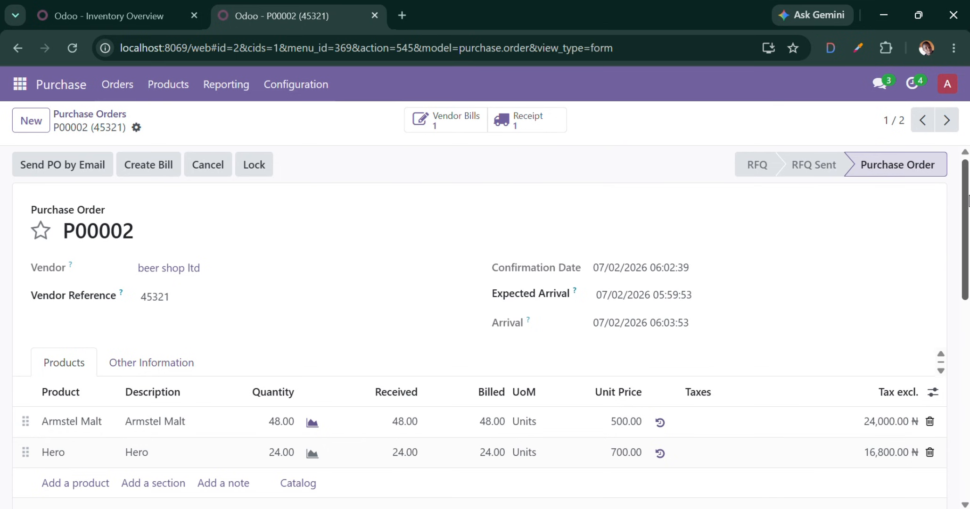
drag(966, 197, 965, 239)
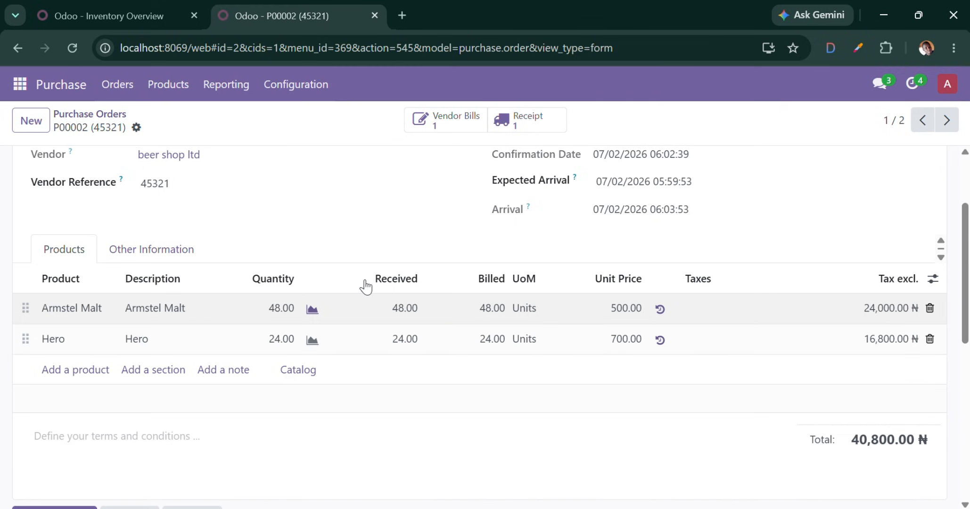
- Switch to Inventory, refresh its overview and examine the on-hand quantities in the product list
click(136, 14)
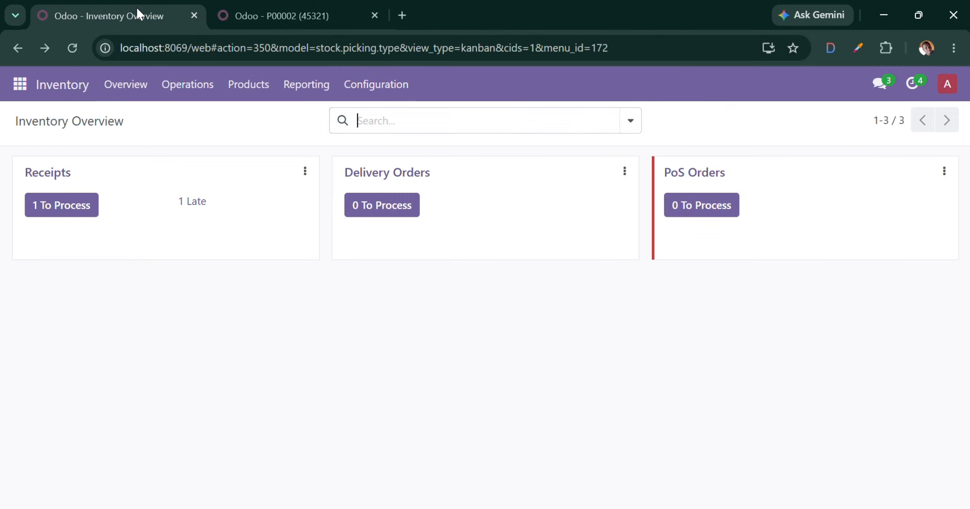
click(20, 84)
click(34, 242)
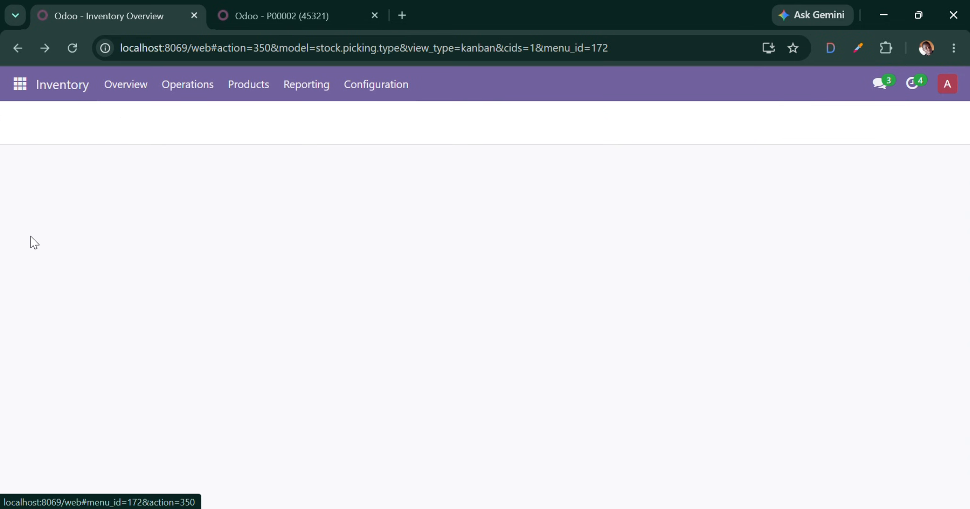
click(266, 84)
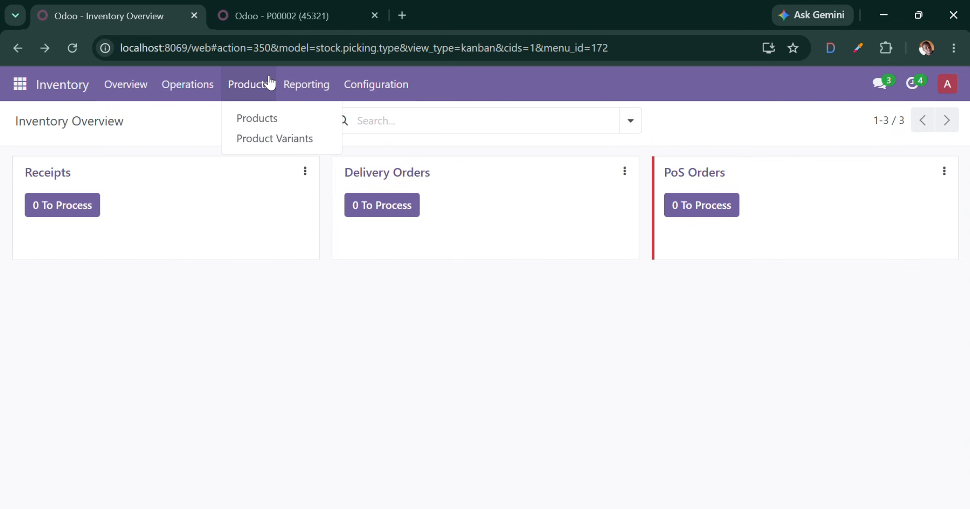
click(266, 120)
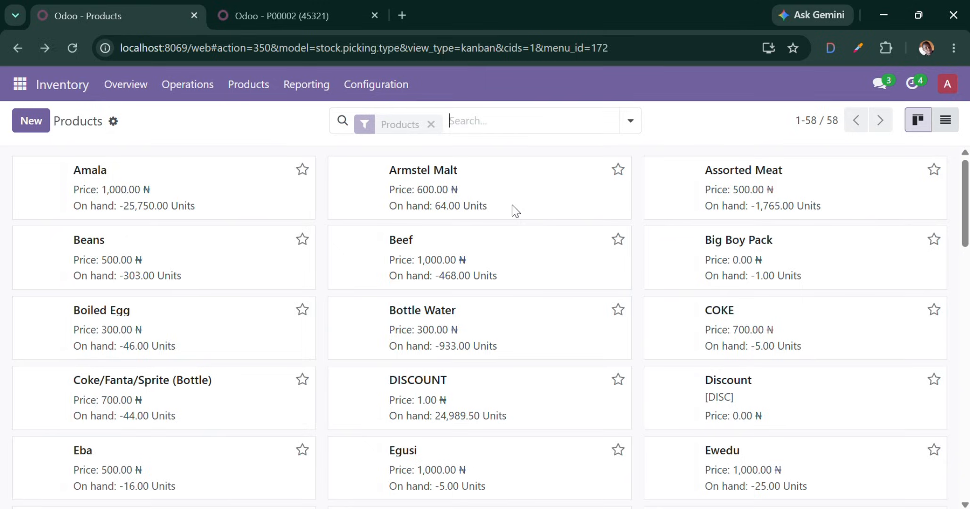
- View the purchase history of Armstel Malt and return to the beer shop ltd purchase order
click(433, 193)
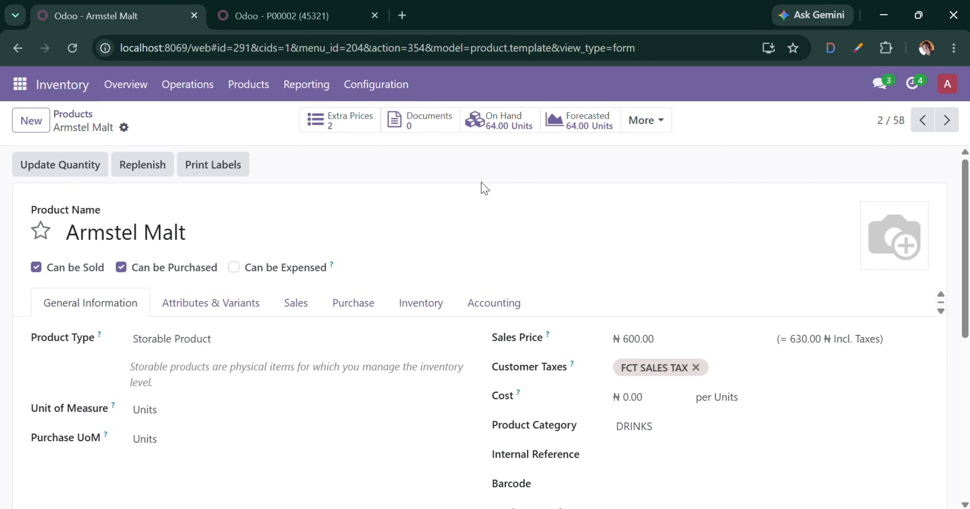
click(662, 121)
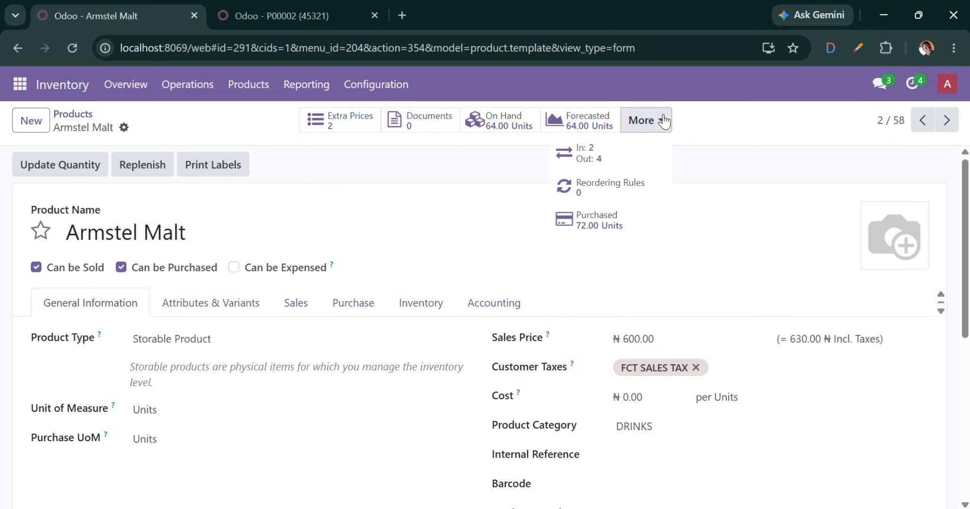
click(589, 213)
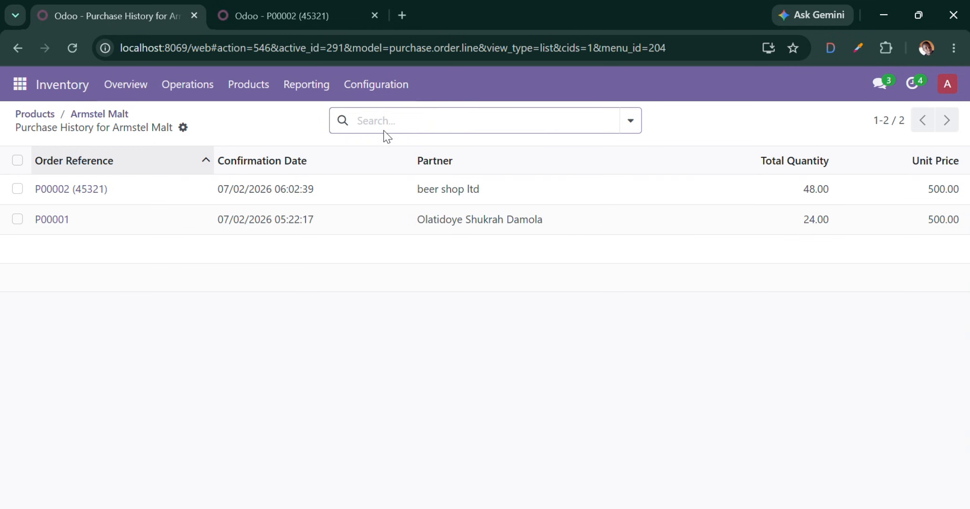
click(250, 18)
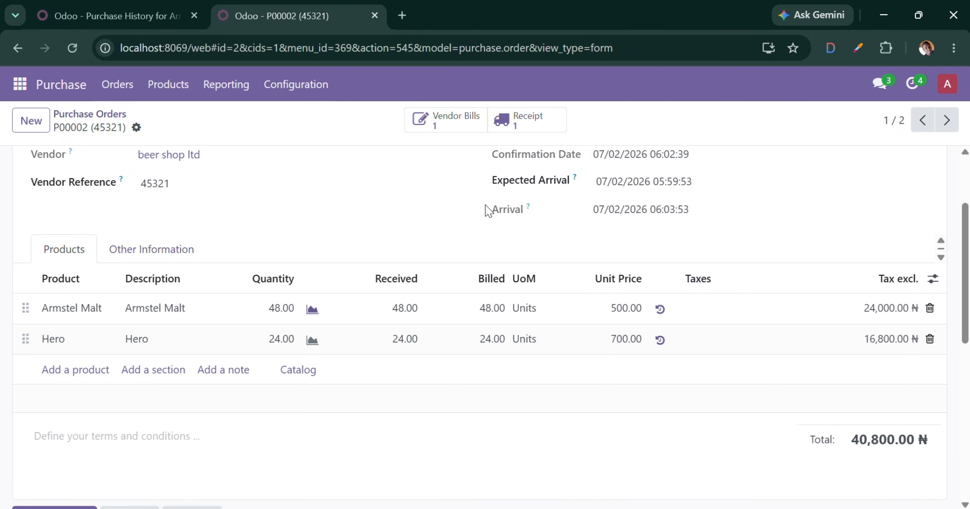
scroll(967, 275, up, 3)
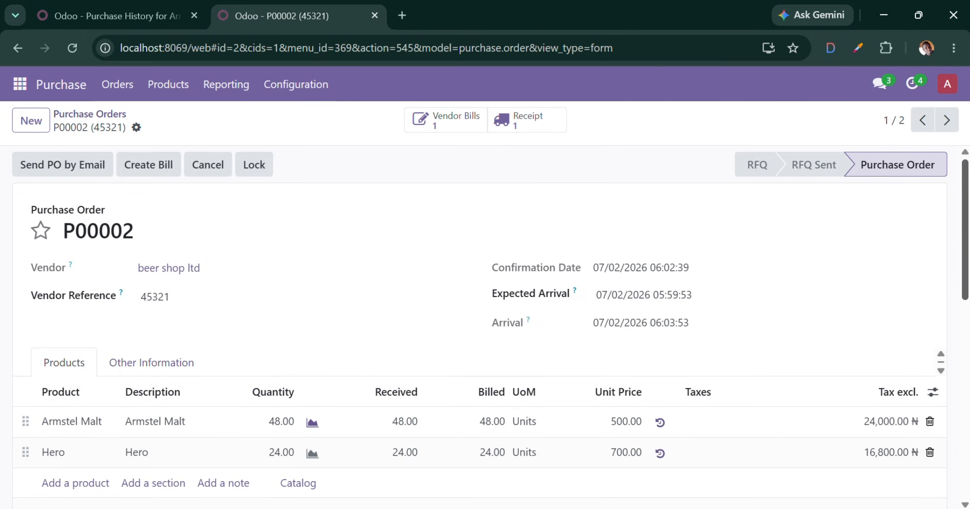